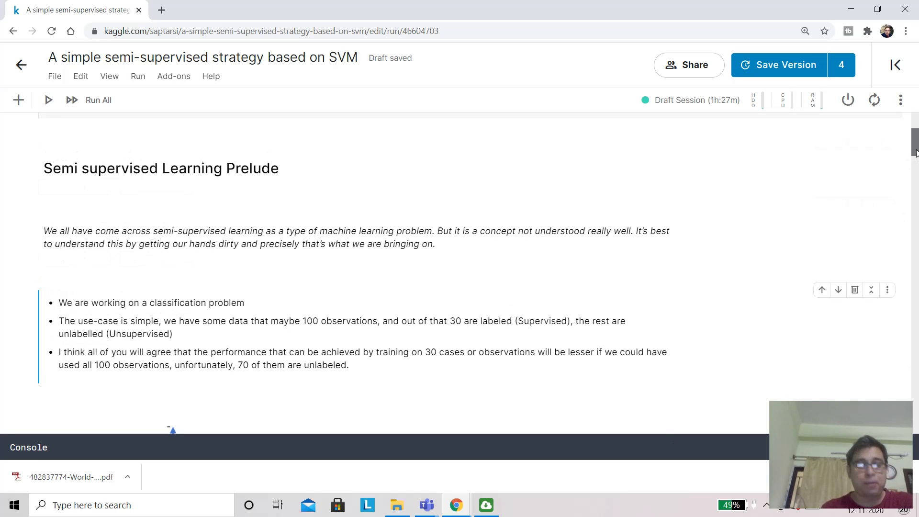
pyautogui.moveTo(915, 155); pyautogui.dragTo(916, 180)
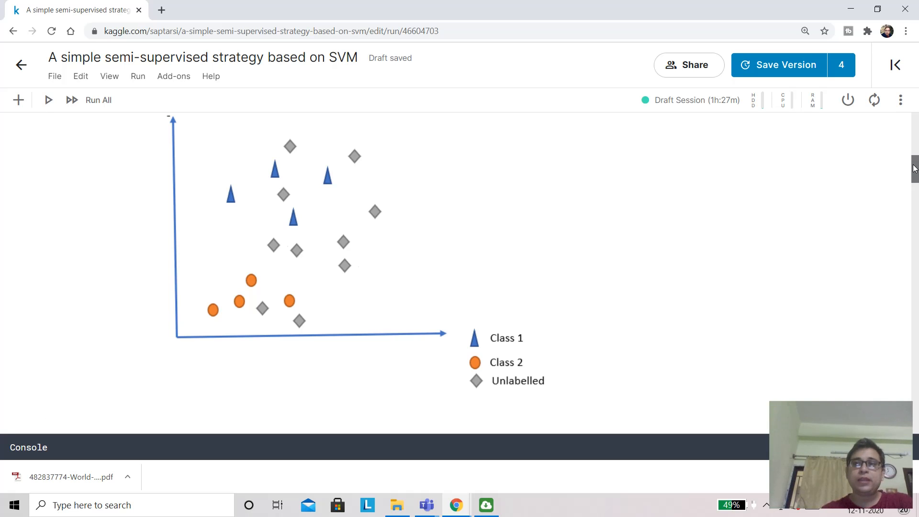
pyautogui.moveTo(914, 168); pyautogui.dragTo(913, 172)
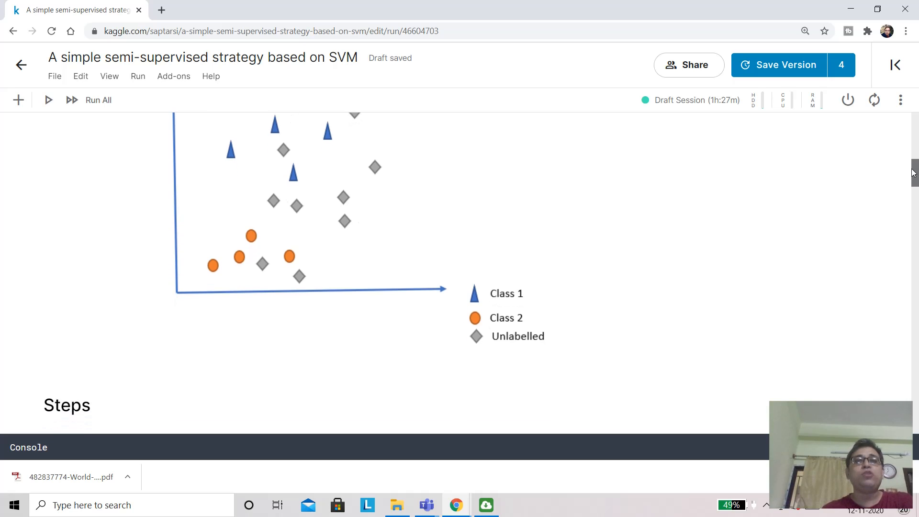
pyautogui.moveTo(913, 172); pyautogui.dragTo(913, 191)
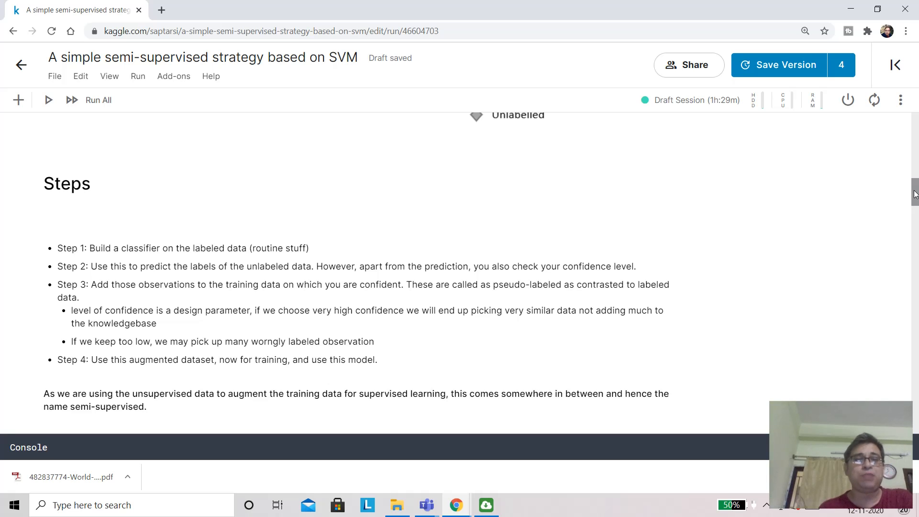
pyautogui.moveTo(913, 193); pyautogui.dragTo(916, 225)
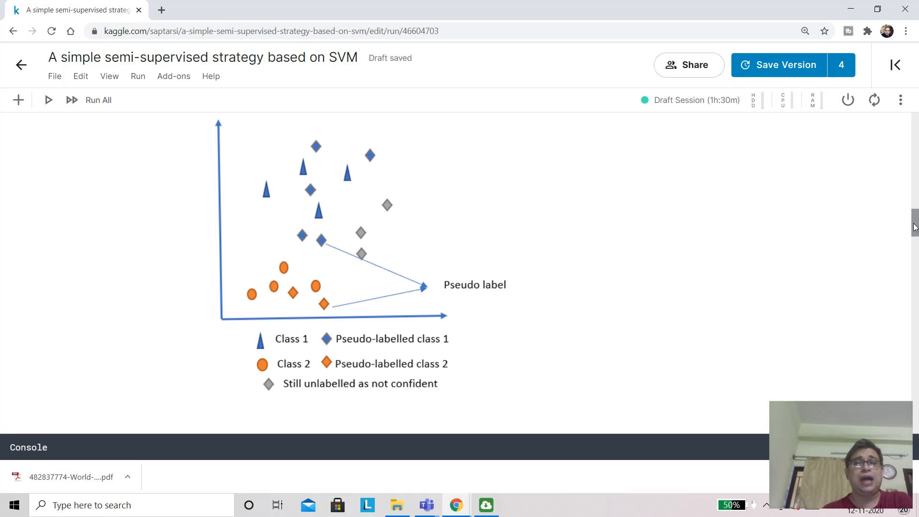
pyautogui.moveTo(914, 227); pyautogui.dragTo(915, 246)
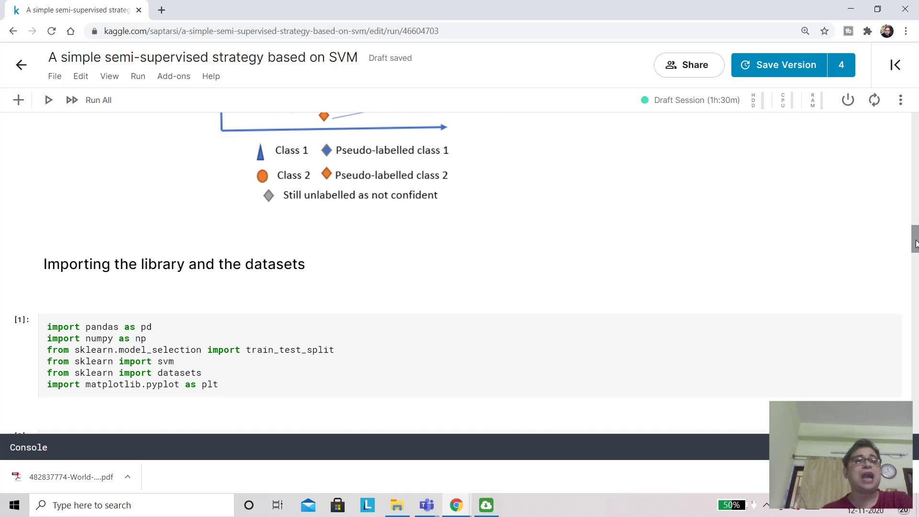
# Run the library import cell
pyautogui.click(180, 344)
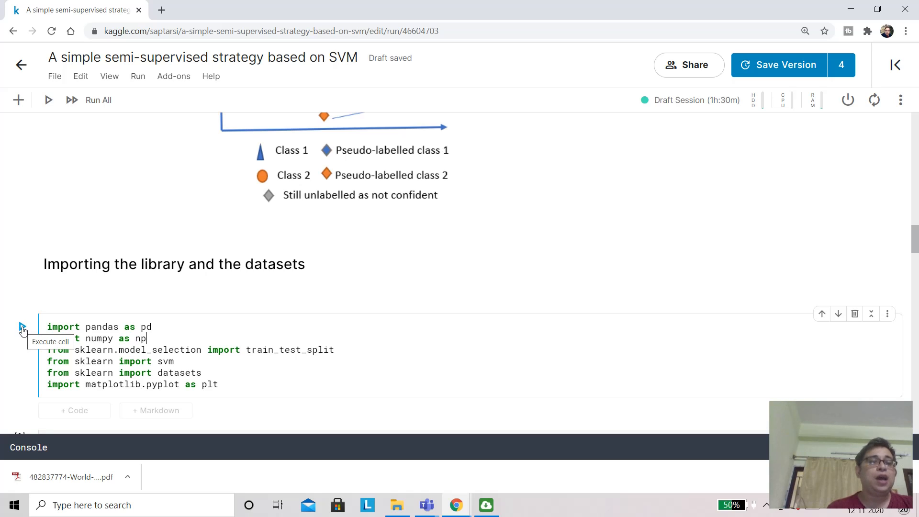
pyautogui.click(23, 328)
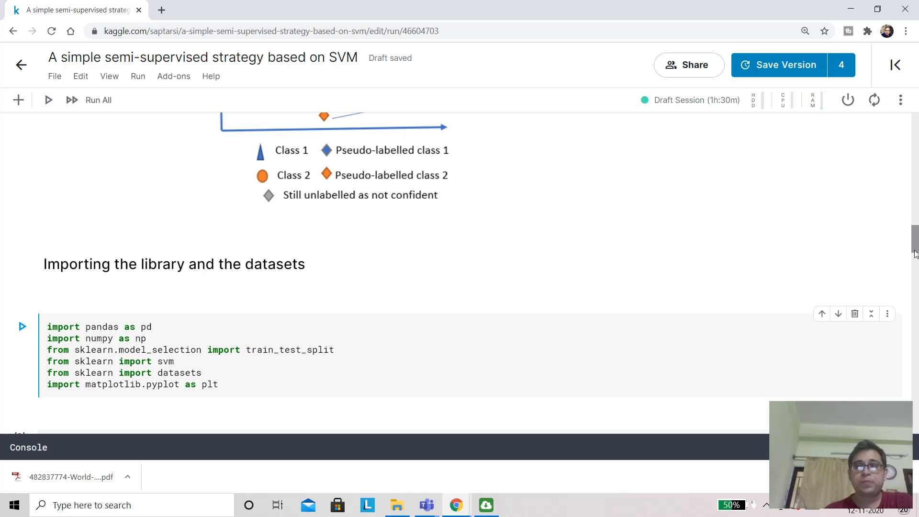
pyautogui.moveTo(914, 246); pyautogui.dragTo(915, 253)
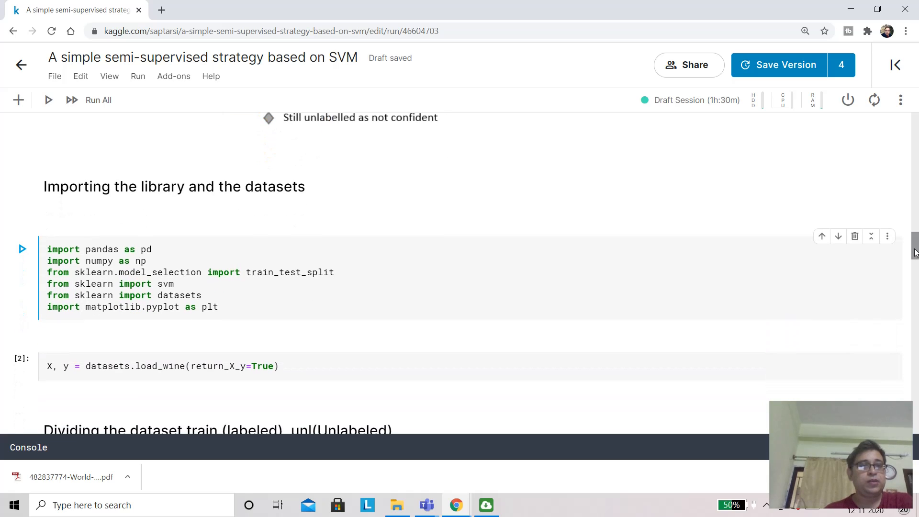
pyautogui.moveTo(247, 365)
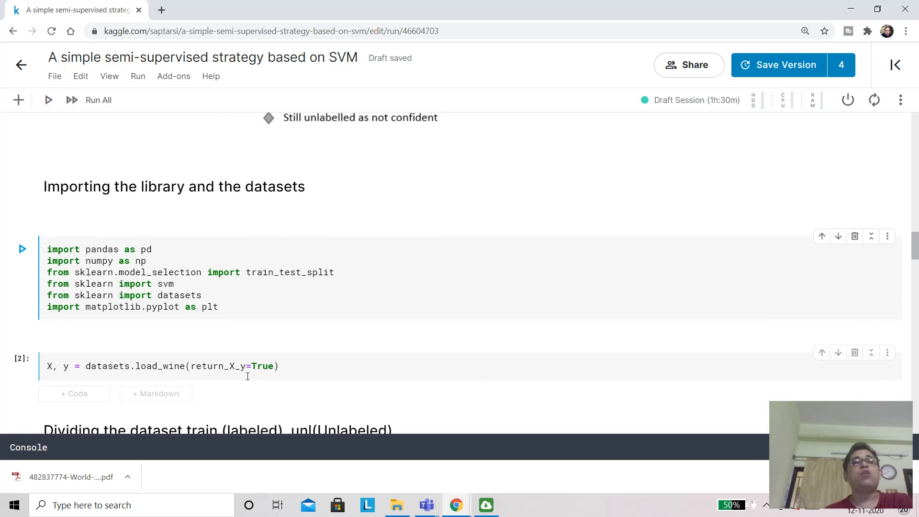
pyautogui.hotkey('shift', 'Return')
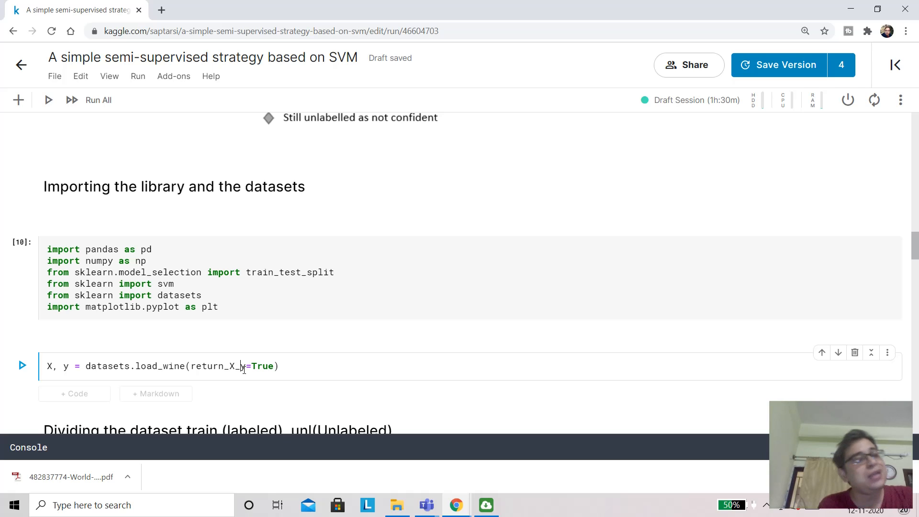
# Run the load_wine dataset loading cell
pyautogui.click(244, 369)
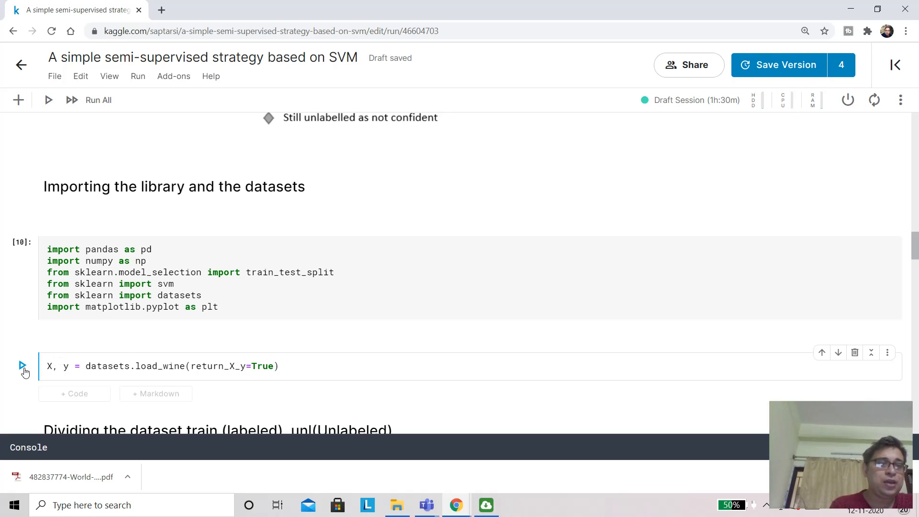
pyautogui.click(23, 368)
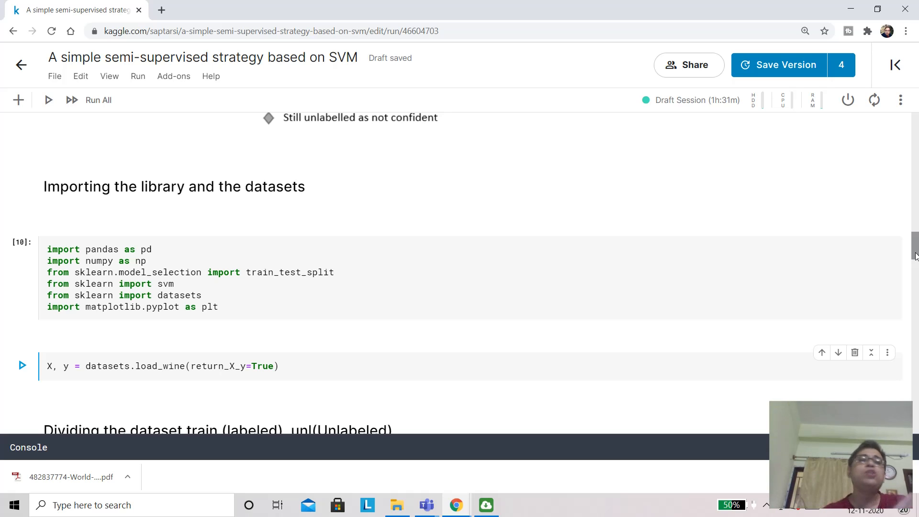
pyautogui.moveTo(915, 255); pyautogui.dragTo(915, 271)
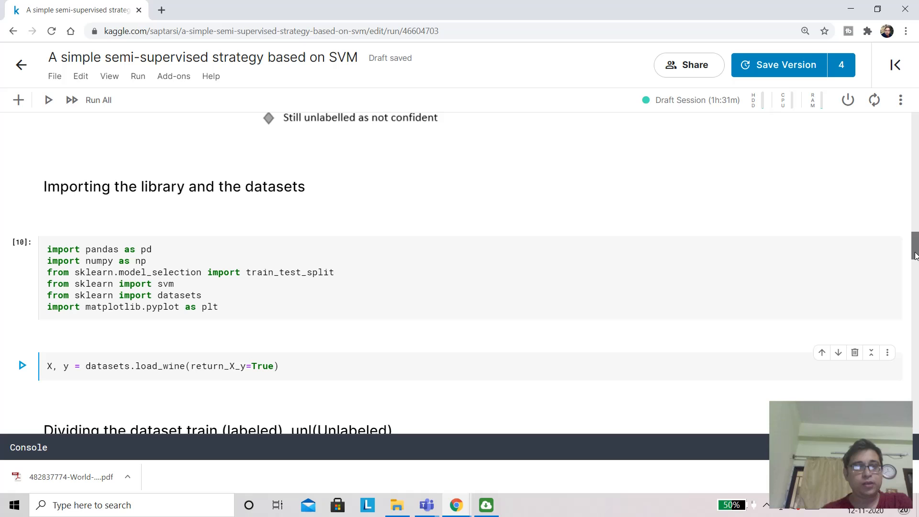
pyautogui.moveTo(415, 323)
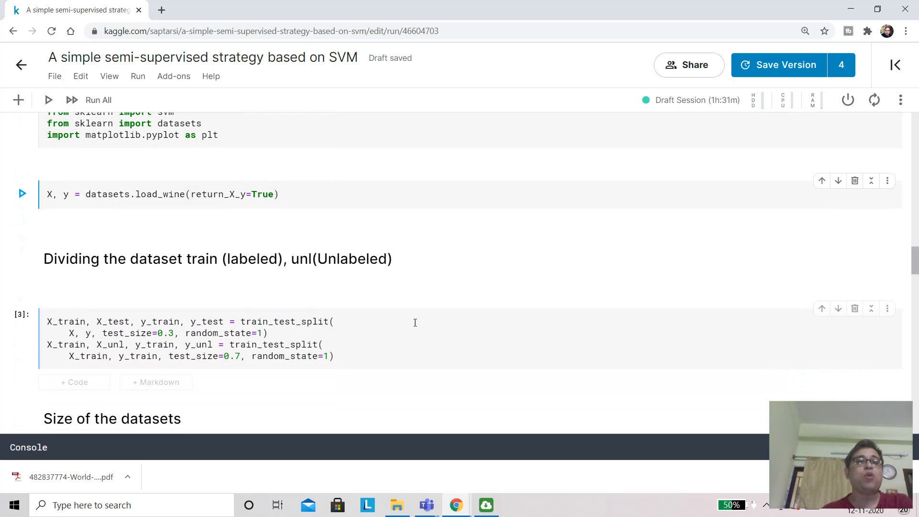
# Run the train_test_split cell and print the set shapes (37, 13), (54, 13), (87, 13)
pyautogui.click(375, 329)
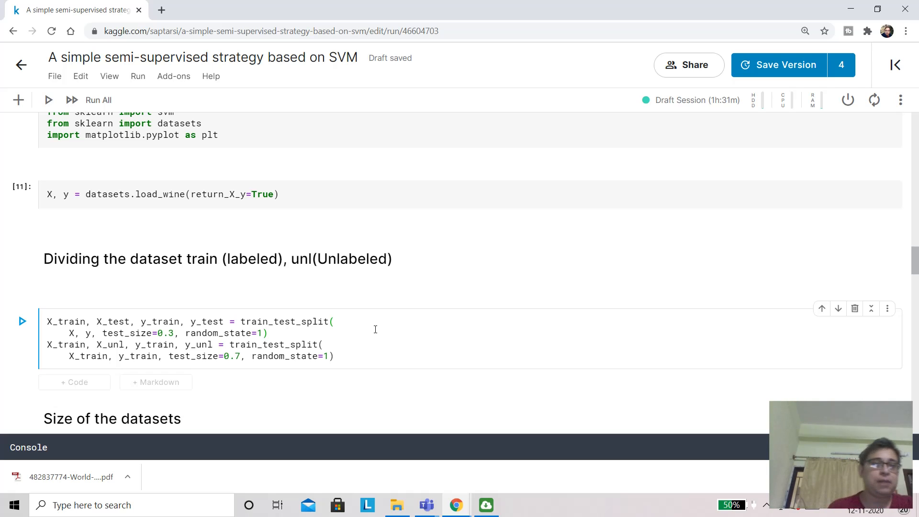
pyautogui.click(23, 322)
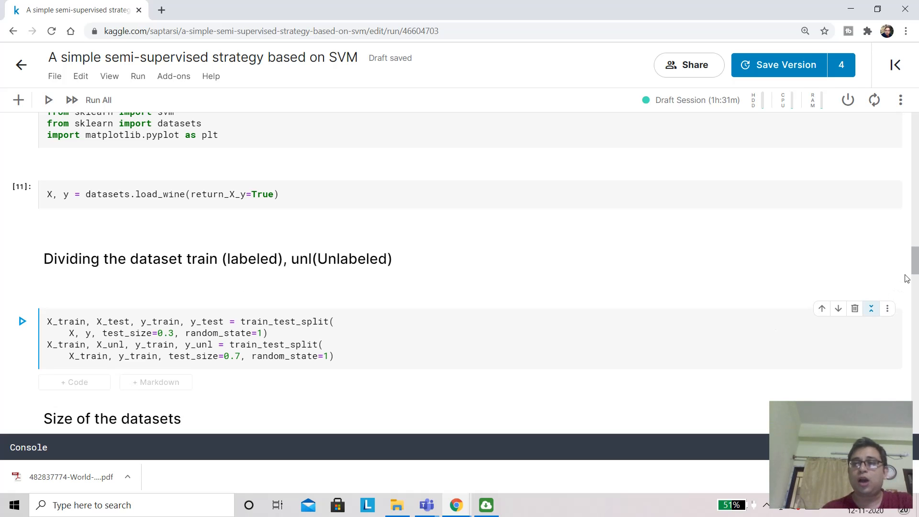
pyautogui.scroll(-2, 916, 264)
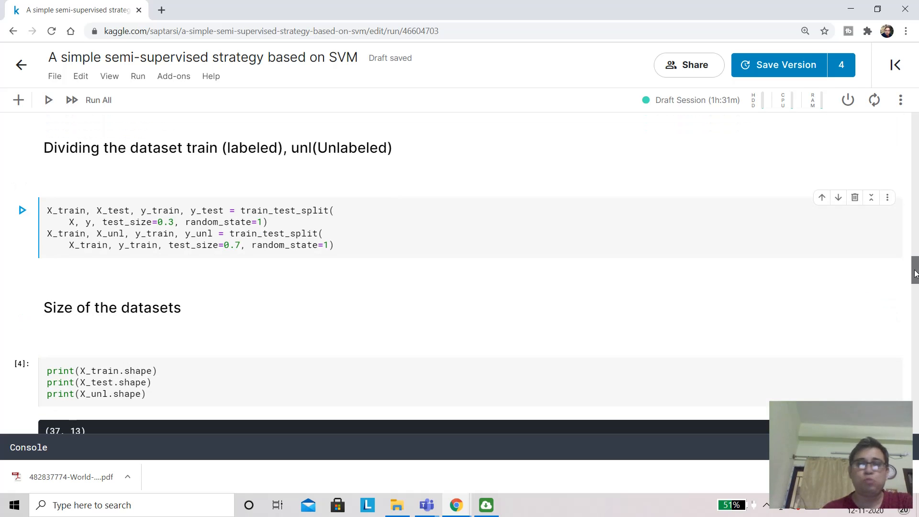
pyautogui.scroll(-1, 675, 301)
pyautogui.moveTo(134, 382)
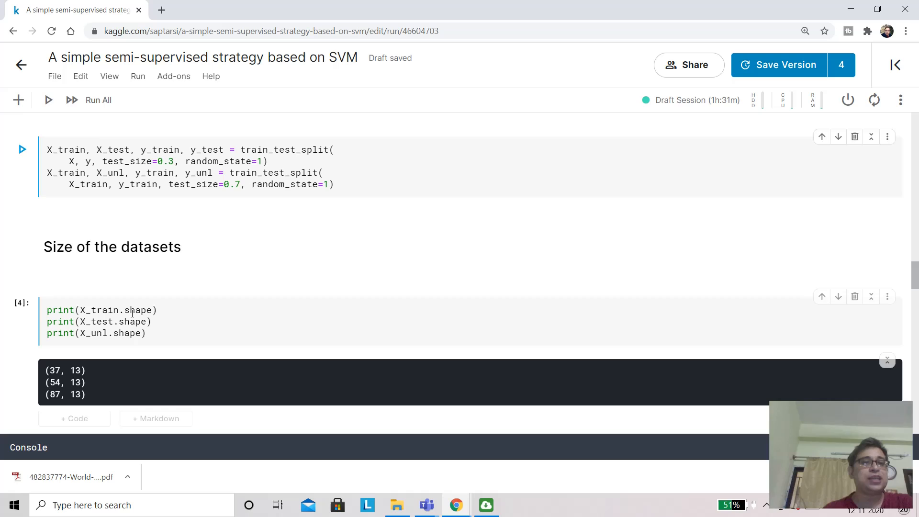
pyautogui.click(22, 311)
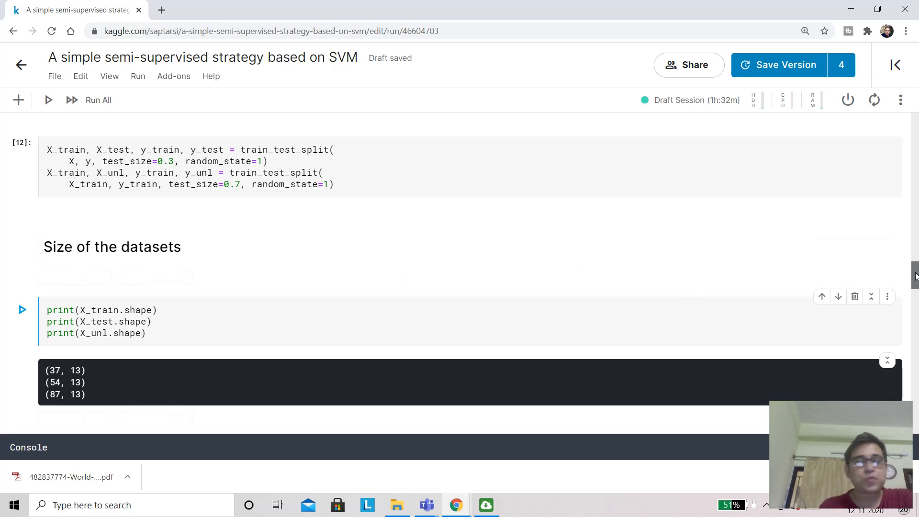
pyautogui.moveTo(917, 277); pyautogui.dragTo(913, 295)
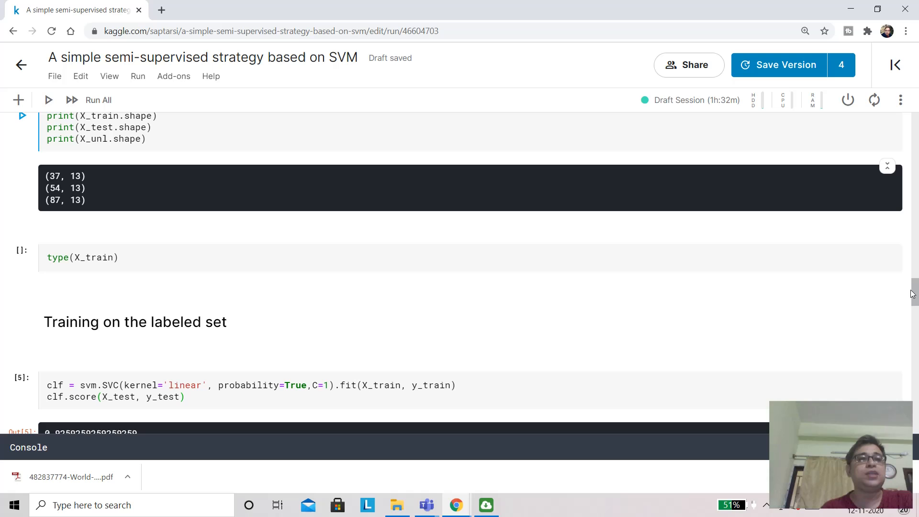
# Re-run the linear svm.SVC training cell, scoring 0.9259 test accuracy
pyautogui.click(285, 386)
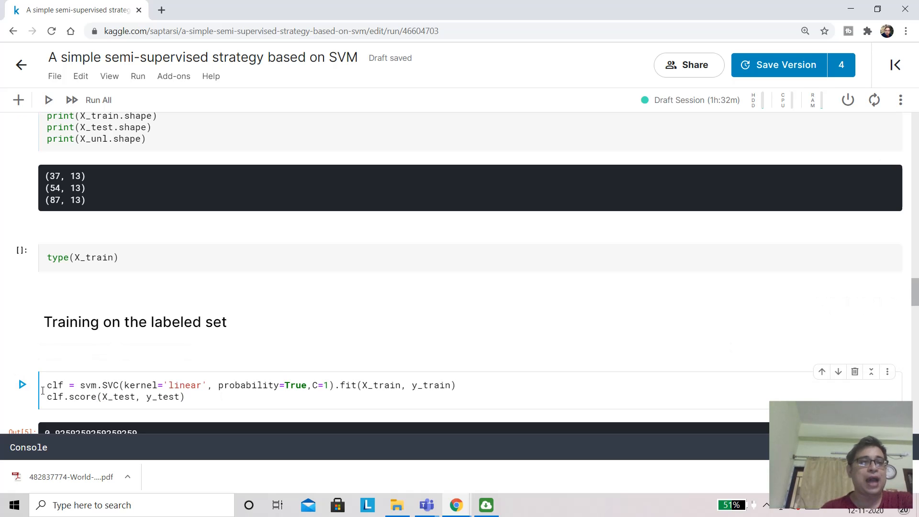
pyautogui.click(20, 385)
pyautogui.click(21, 386)
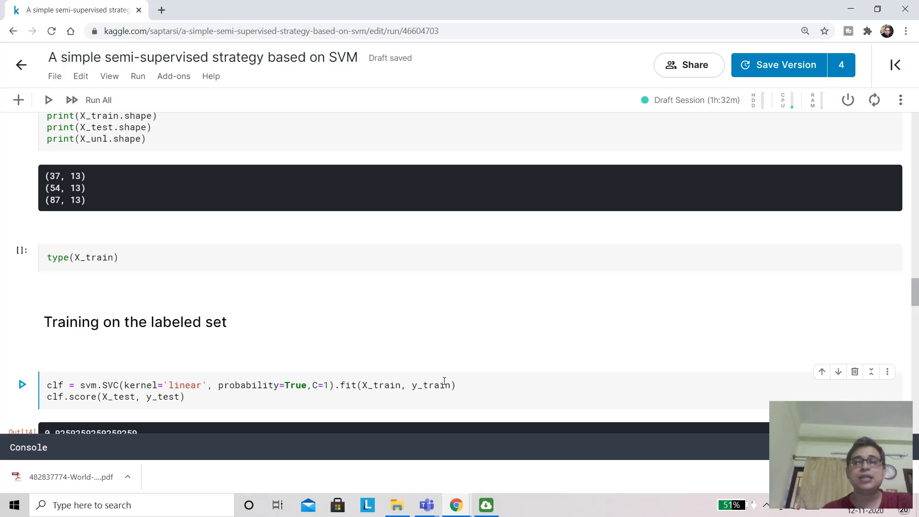
pyautogui.scroll(-1, 914, 296)
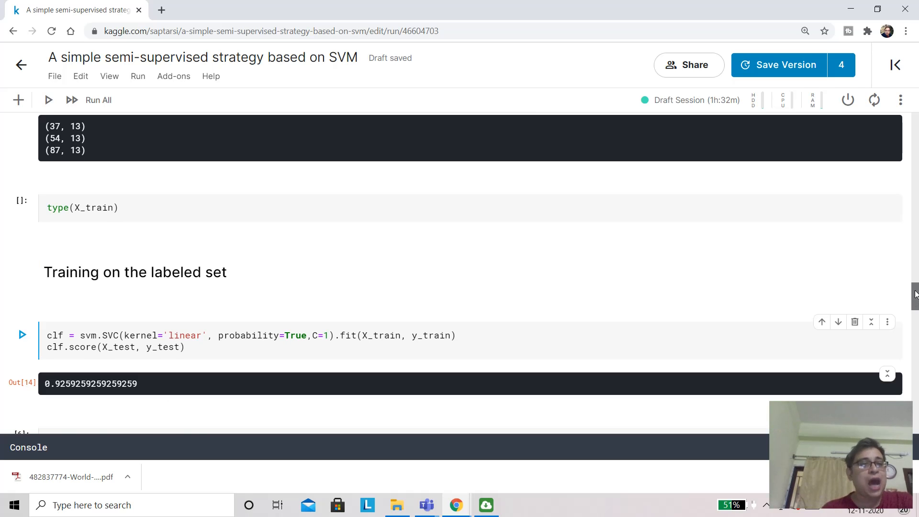
pyautogui.moveTo(915, 294); pyautogui.dragTo(916, 300)
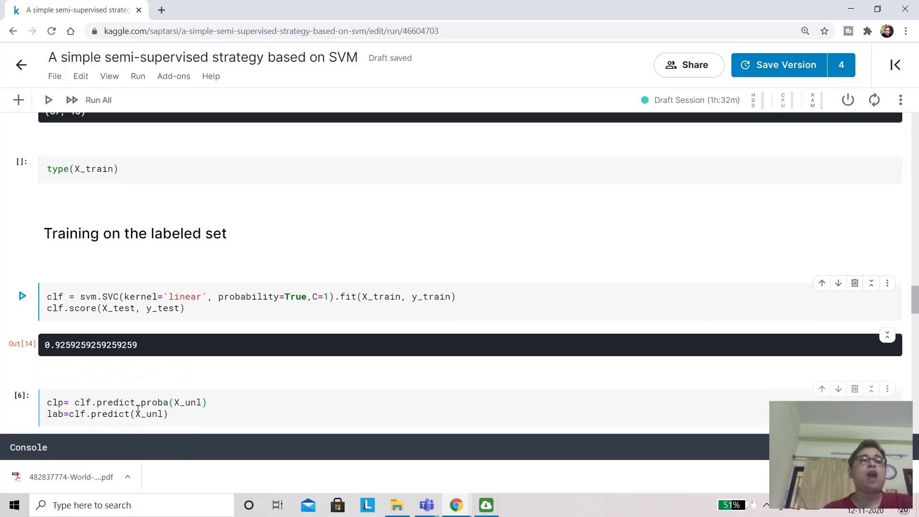
pyautogui.click(138, 409)
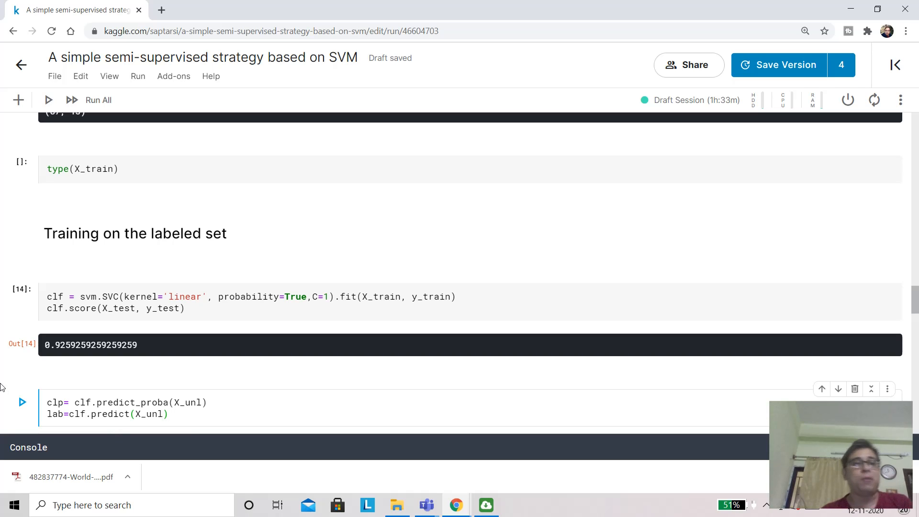
# Run the predict_proba cell on the unlabeled data and the DataFrame-building cell
pyautogui.click(21, 402)
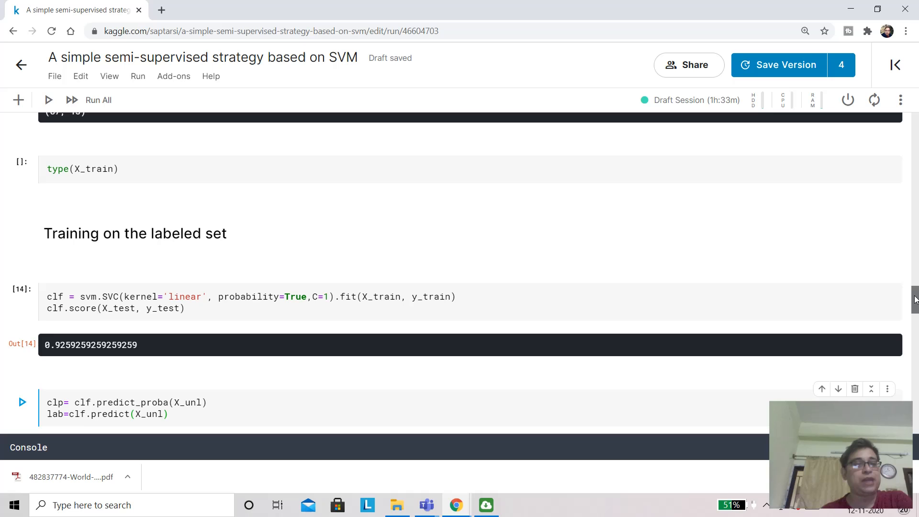
pyautogui.moveTo(915, 299); pyautogui.dragTo(915, 309)
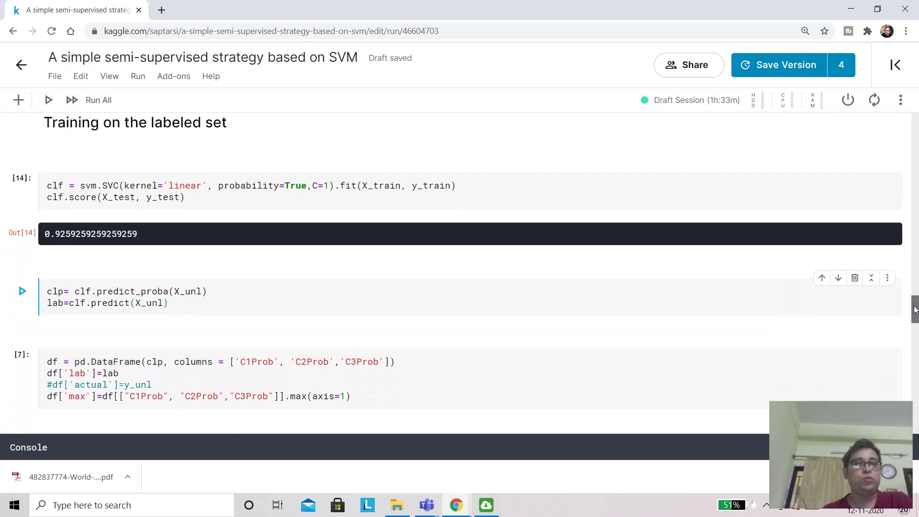
pyautogui.hotkey('shift', 'Return')
pyautogui.click(134, 375)
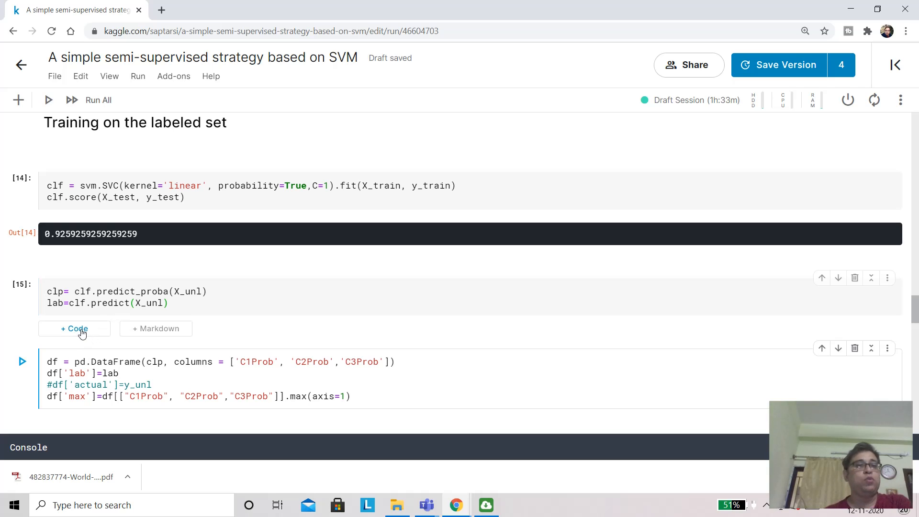
# Add a new code cell that displays the clp class-probability array
pyautogui.click(81, 331)
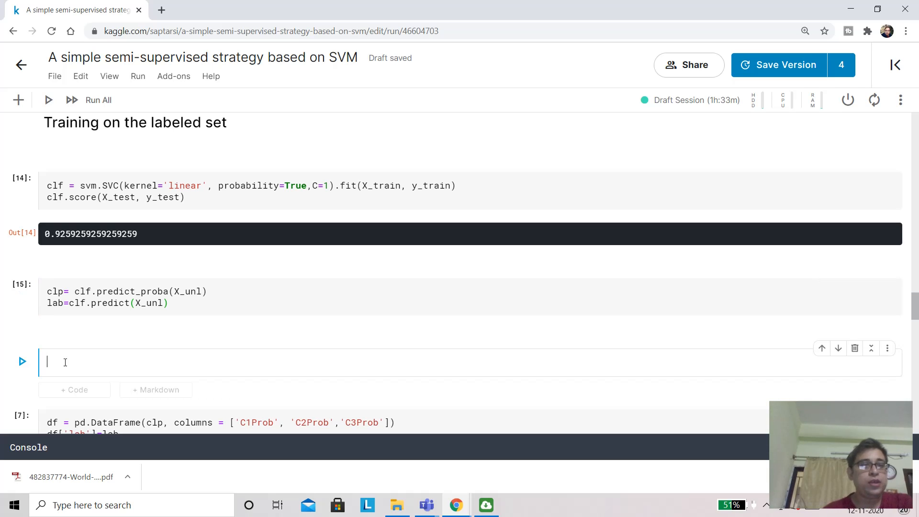
pyautogui.write('clp')
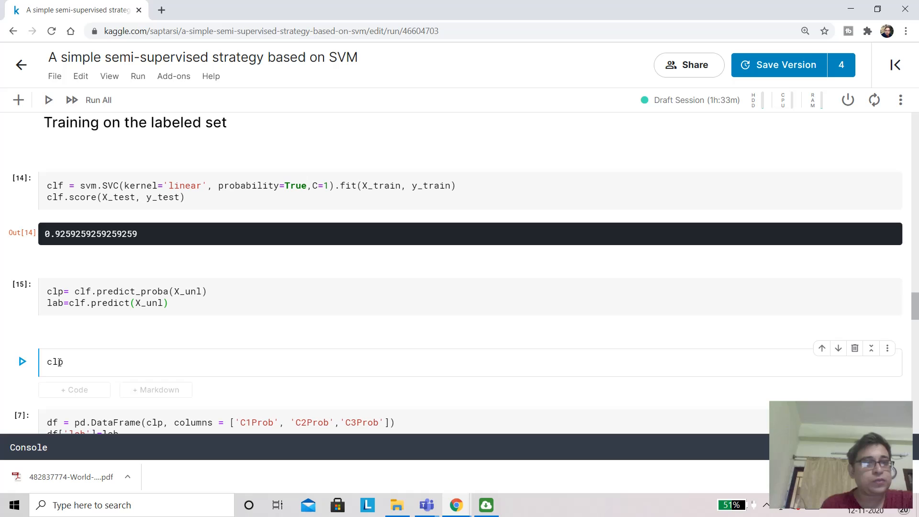
pyautogui.click(22, 361)
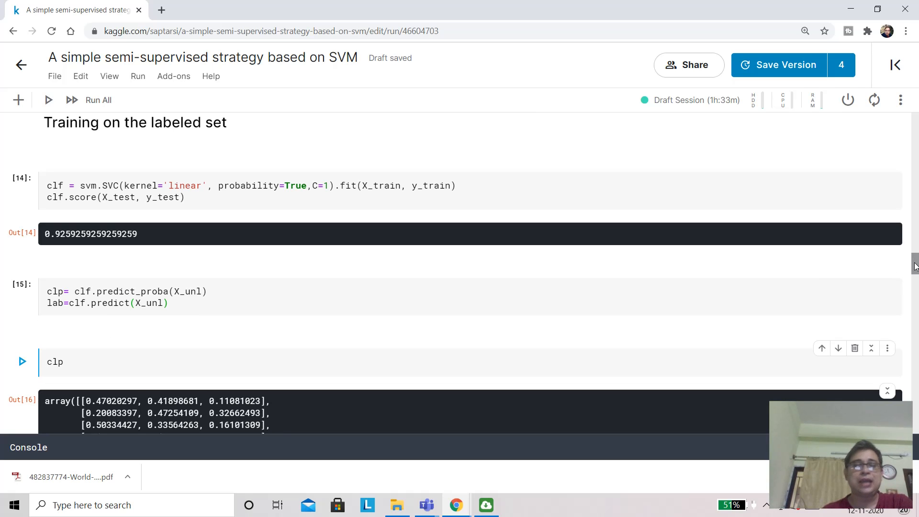
pyautogui.moveTo(916, 266); pyautogui.dragTo(915, 273)
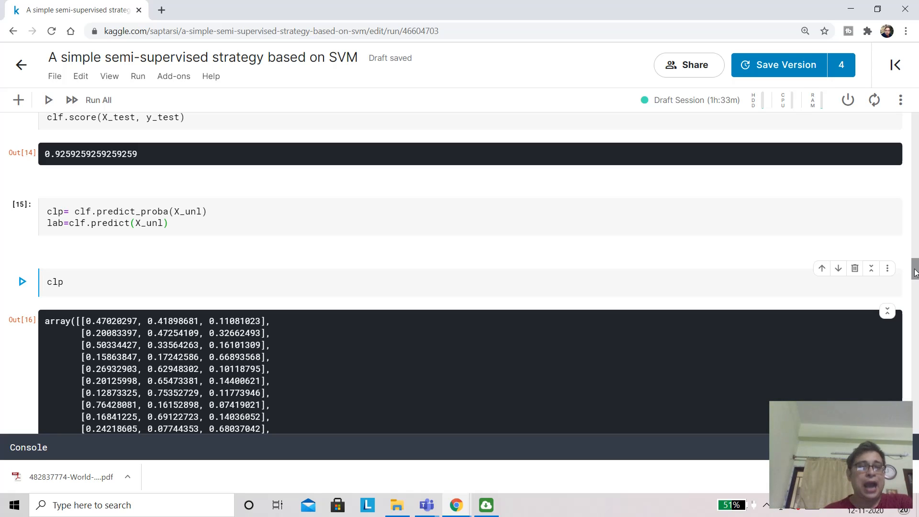
pyautogui.click(915, 272)
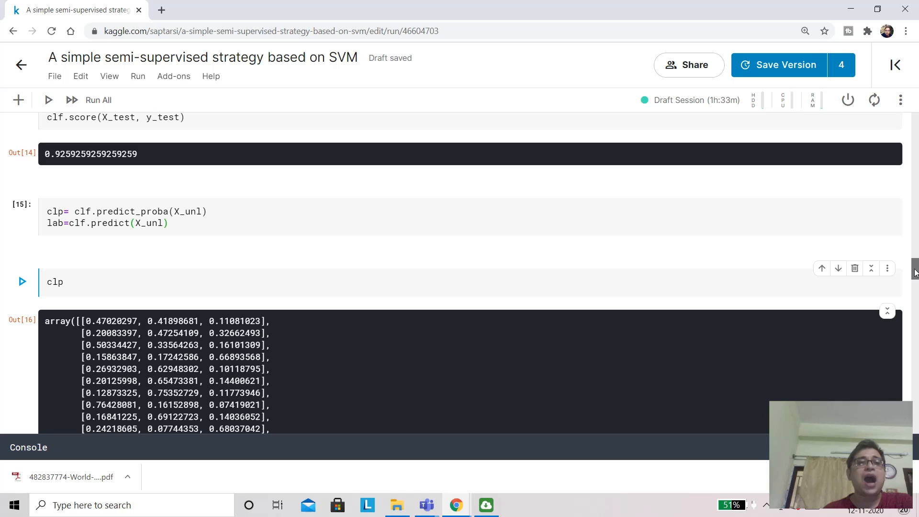
pyautogui.moveTo(916, 272); pyautogui.dragTo(907, 346)
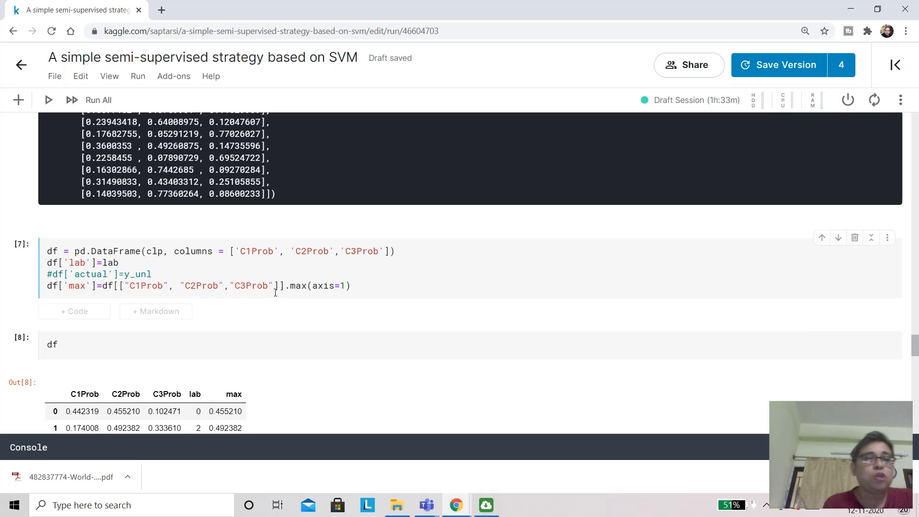
# Rebuild the probability DataFrame and display its 87 rows of C1Prob, C2Prob, C3Prob, lab, max
pyautogui.click(210, 276)
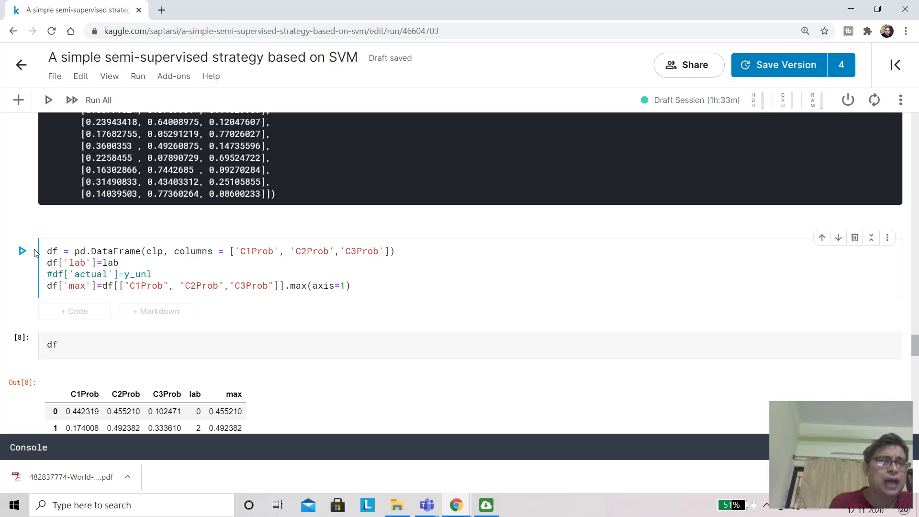
pyautogui.click(22, 251)
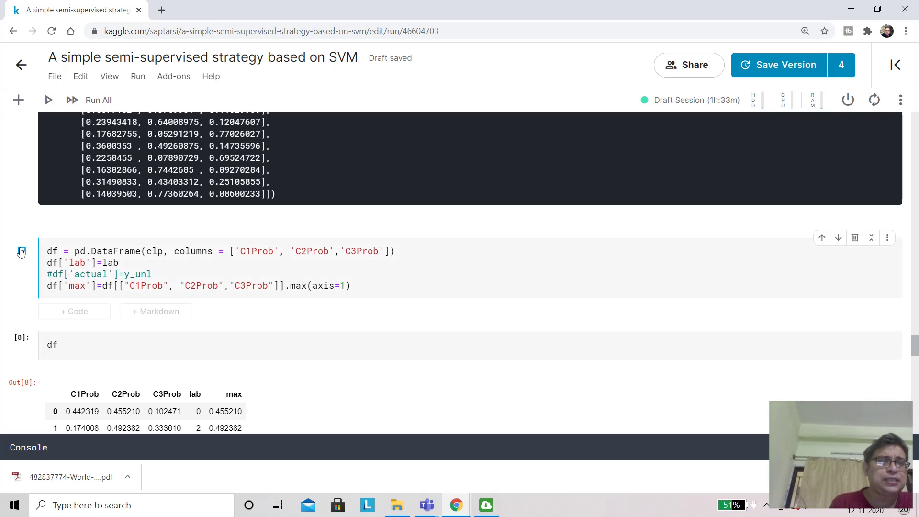
pyautogui.click(89, 340)
pyautogui.click(23, 344)
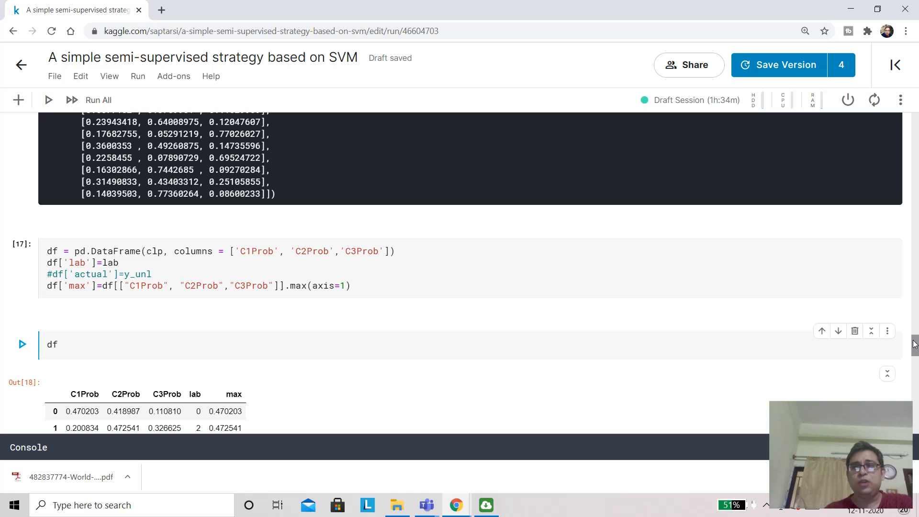
pyautogui.moveTo(914, 345); pyautogui.dragTo(914, 352)
pyautogui.scroll(-1, 914, 351)
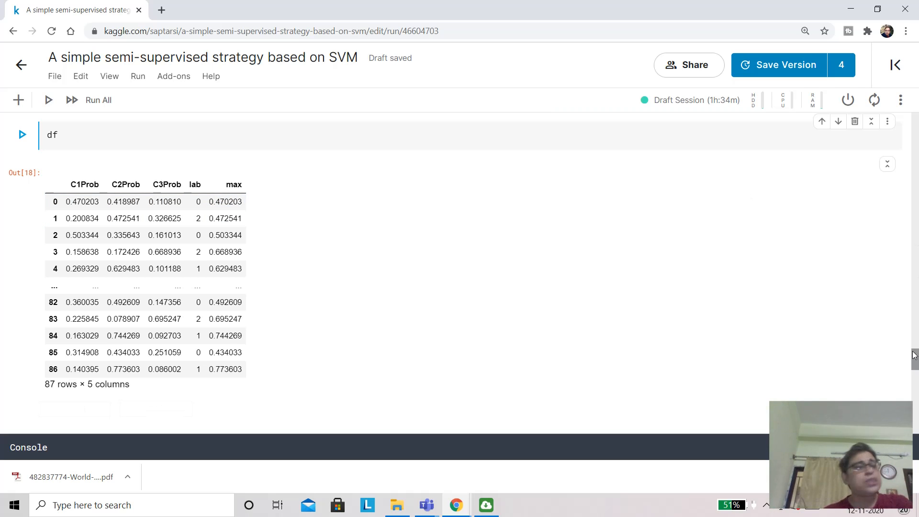
pyautogui.moveTo(913, 356); pyautogui.dragTo(914, 370)
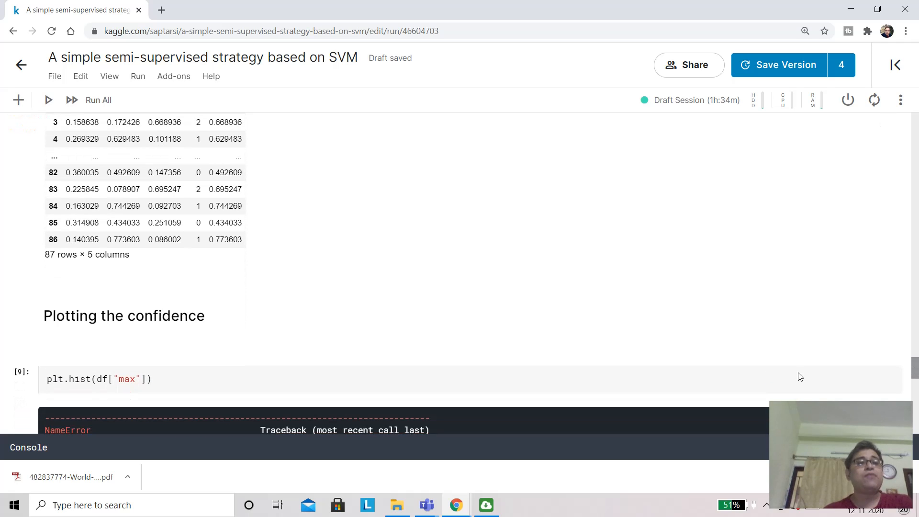
# Re-run the plt.hist(df["max"]) cell to render the confidence histogram
pyautogui.click(206, 378)
pyautogui.click(164, 381)
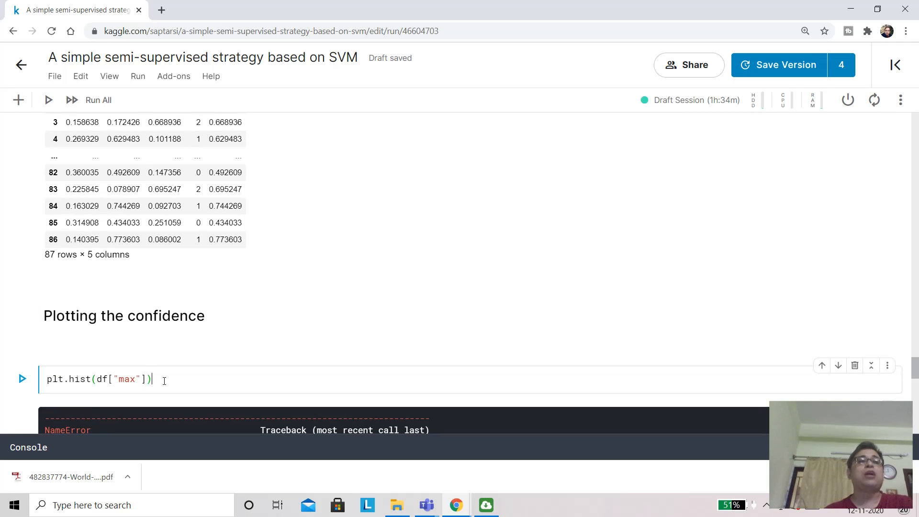
pyautogui.click(21, 379)
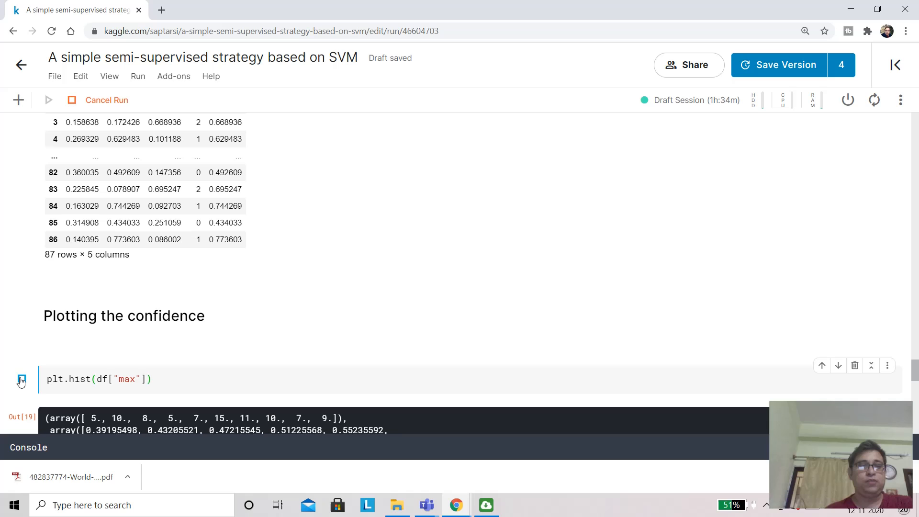
pyautogui.moveTo(914, 359); pyautogui.dragTo(914, 381)
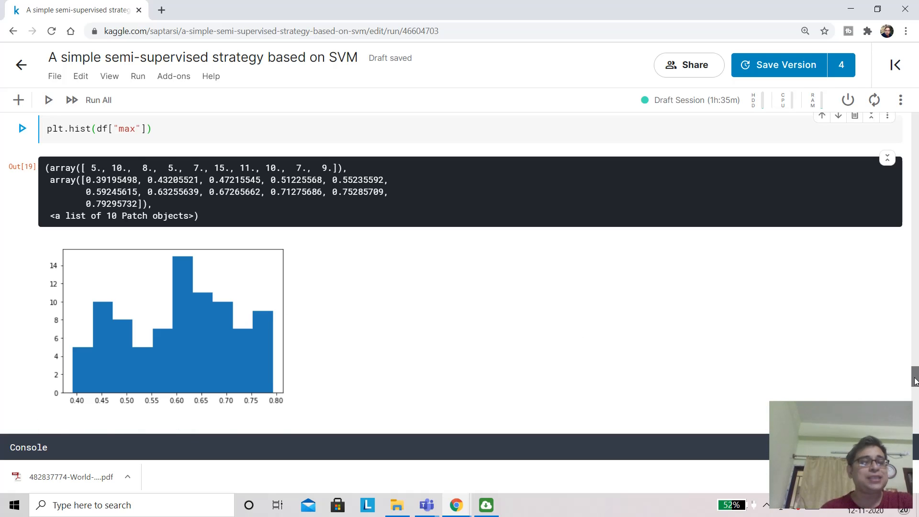
pyautogui.moveTo(916, 381); pyautogui.dragTo(915, 385)
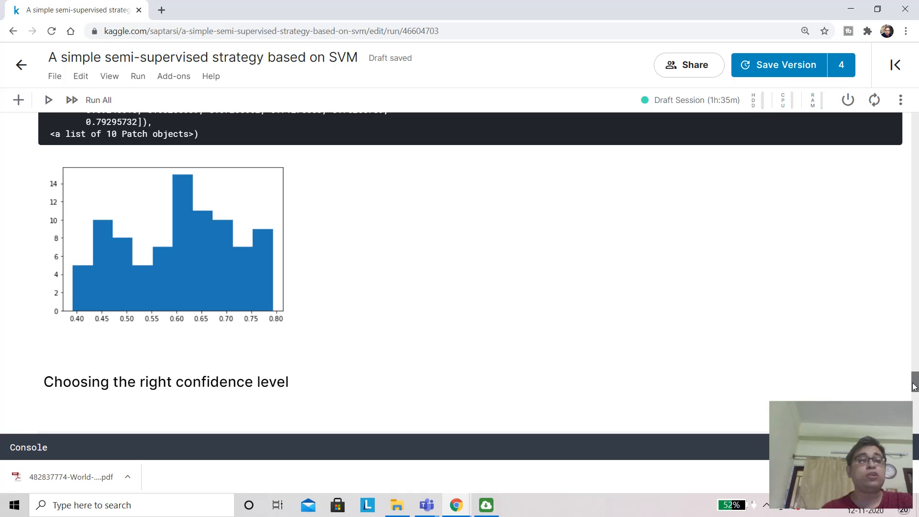
pyautogui.moveTo(914, 385); pyautogui.dragTo(911, 397)
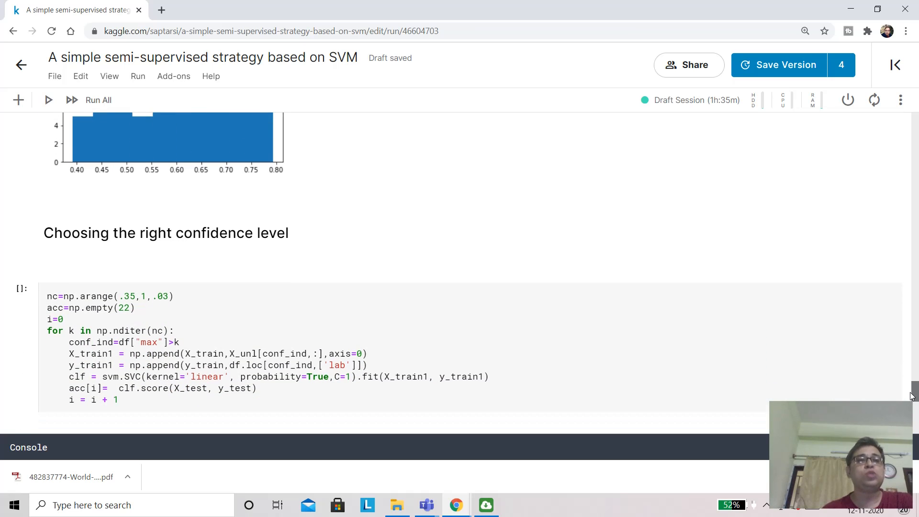
# Run the confidence-threshold retraining loop over thresholds 0.35 to 1, dismissing a notification
pyautogui.click(454, 353)
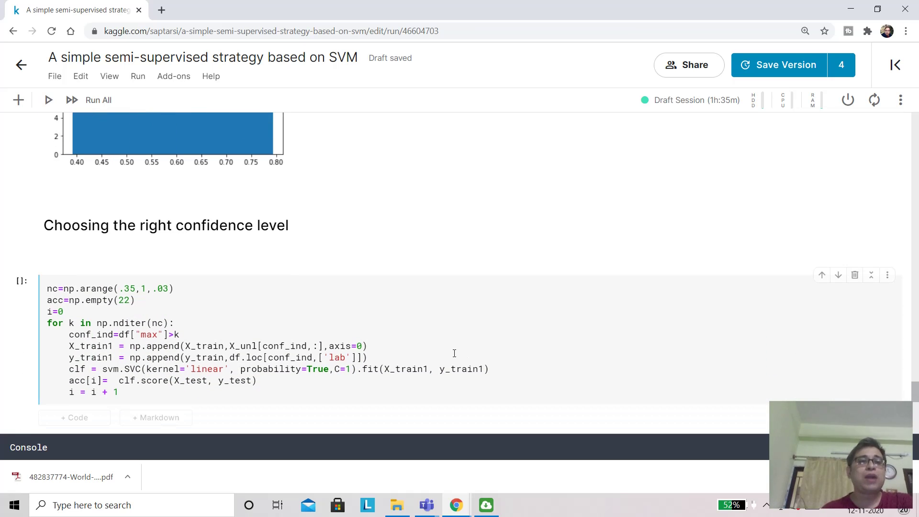
pyautogui.click(288, 327)
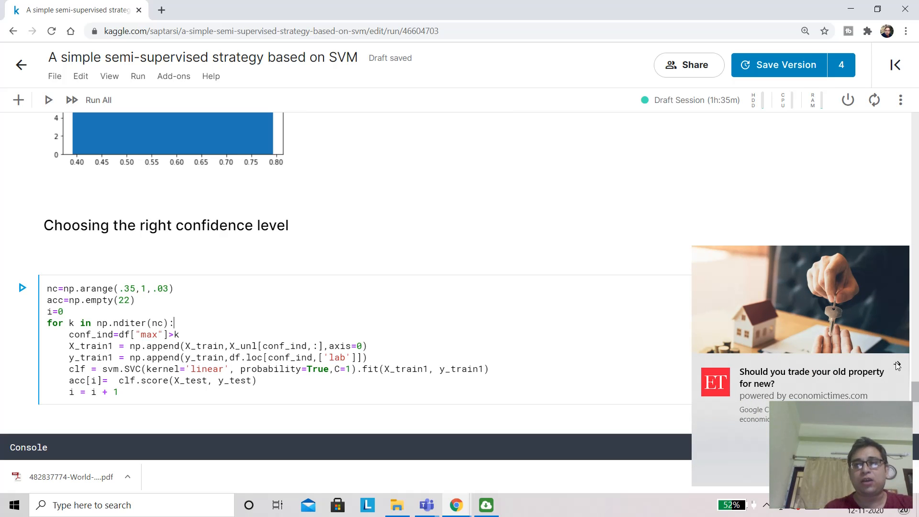
pyautogui.click(896, 365)
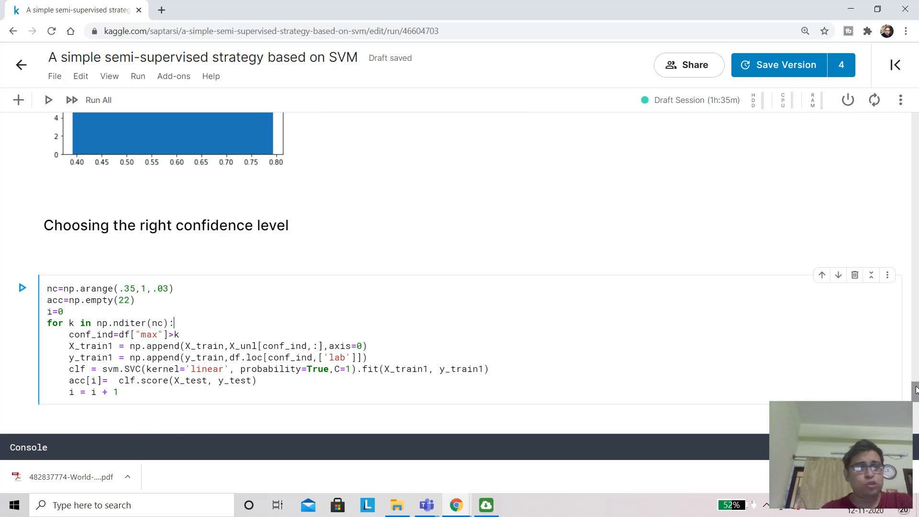
pyautogui.moveTo(916, 391); pyautogui.dragTo(916, 396)
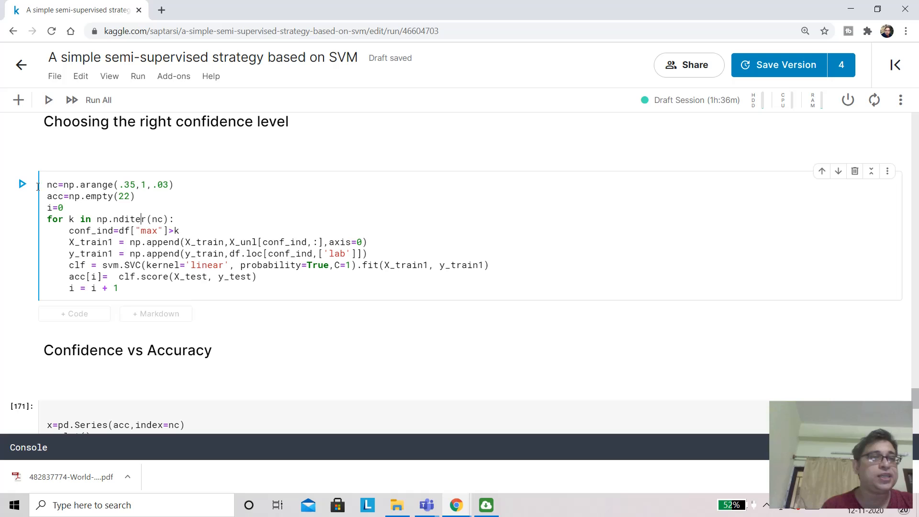
pyautogui.click(22, 186)
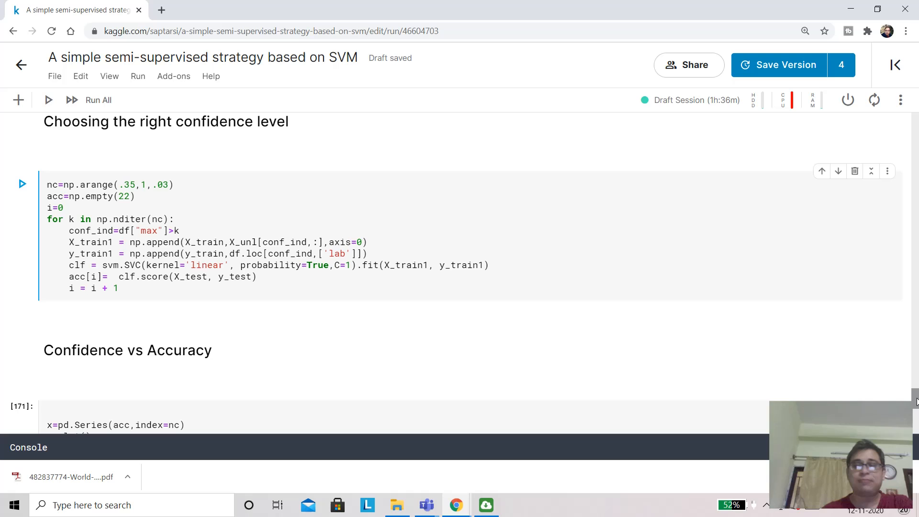
pyautogui.moveTo(917, 401); pyautogui.dragTo(917, 412)
# Run the Confidence vs Accuracy plot cell, peaking near 0.945 at confidence 0.45–0.53
pyautogui.click(135, 259)
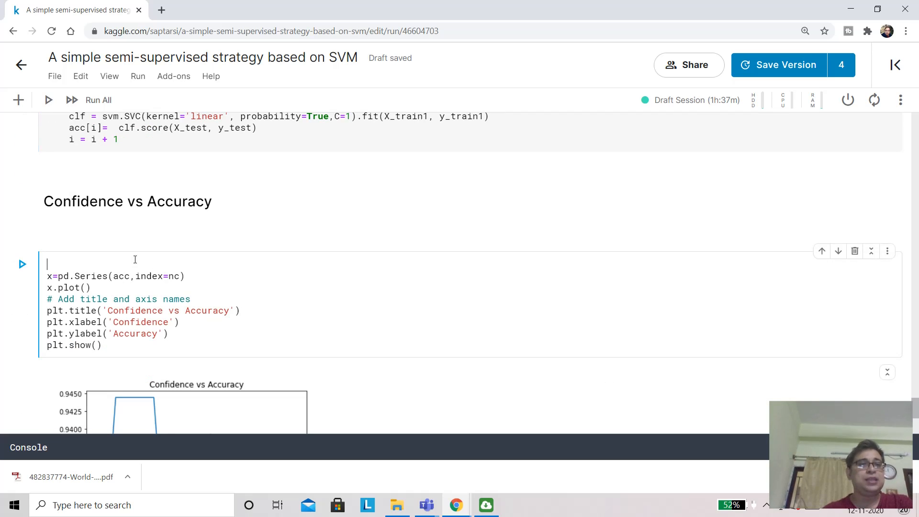
pyautogui.click(22, 264)
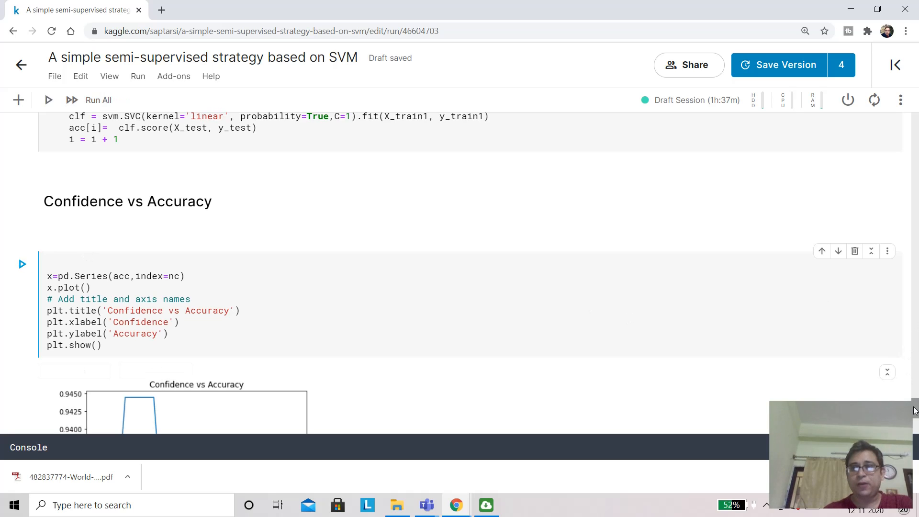
pyautogui.moveTo(916, 411); pyautogui.dragTo(916, 415)
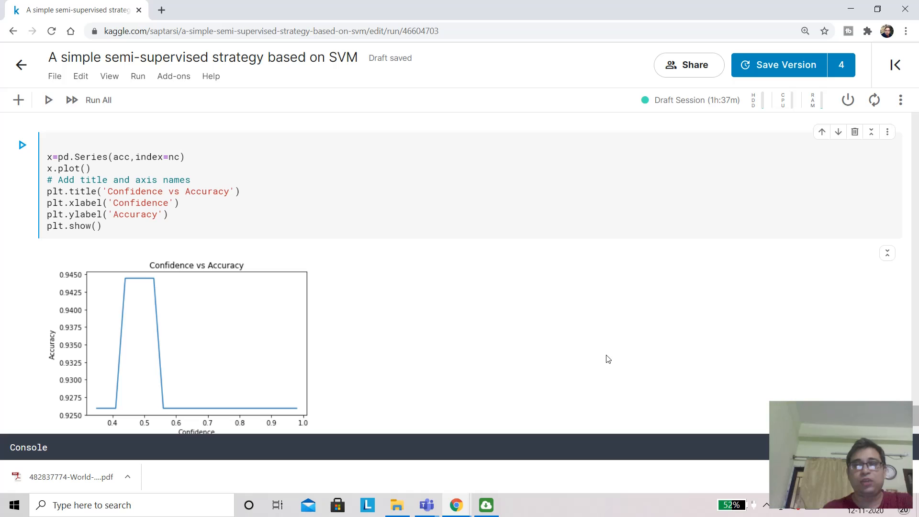
pyautogui.moveTo(915, 417); pyautogui.dragTo(917, 431)
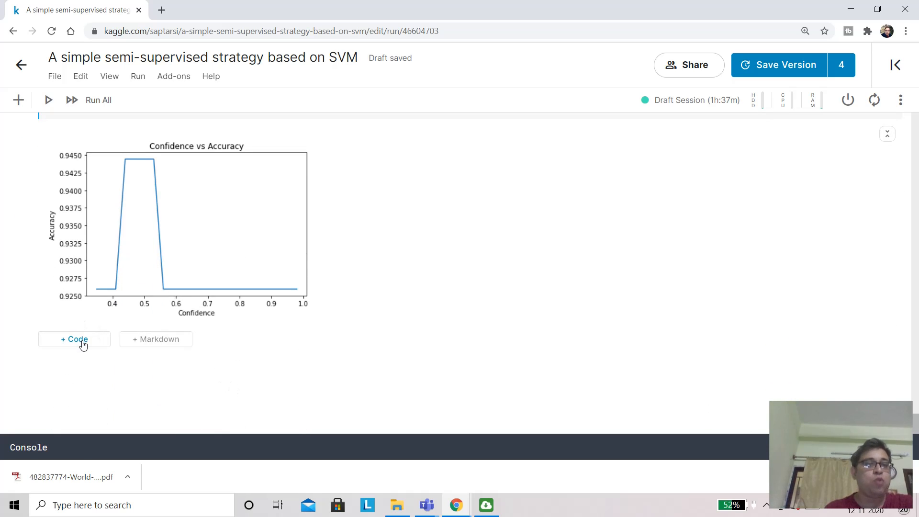
# Add a code cell printing the acc array, mostly 0.92592593 with some 0.94444444
pyautogui.click(83, 344)
pyautogui.click(68, 370)
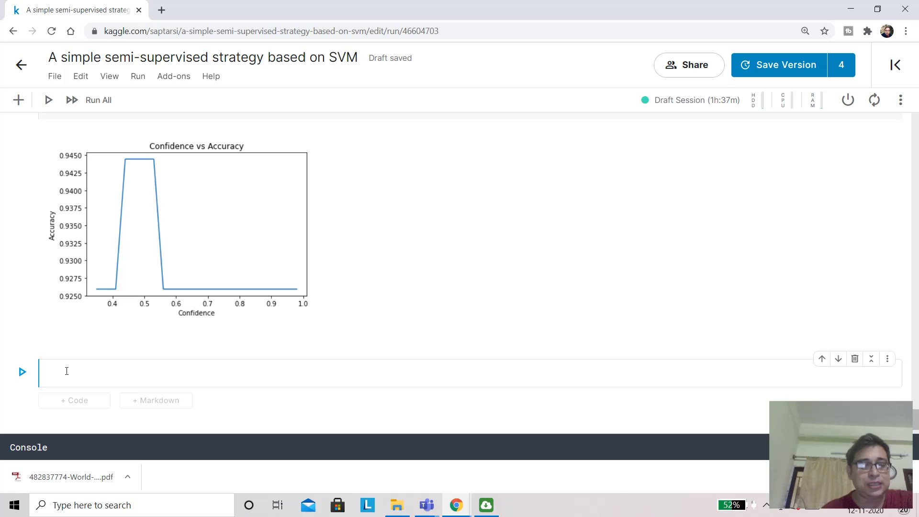
pyautogui.write('acc')
pyautogui.hotkey('shift', 'Return')
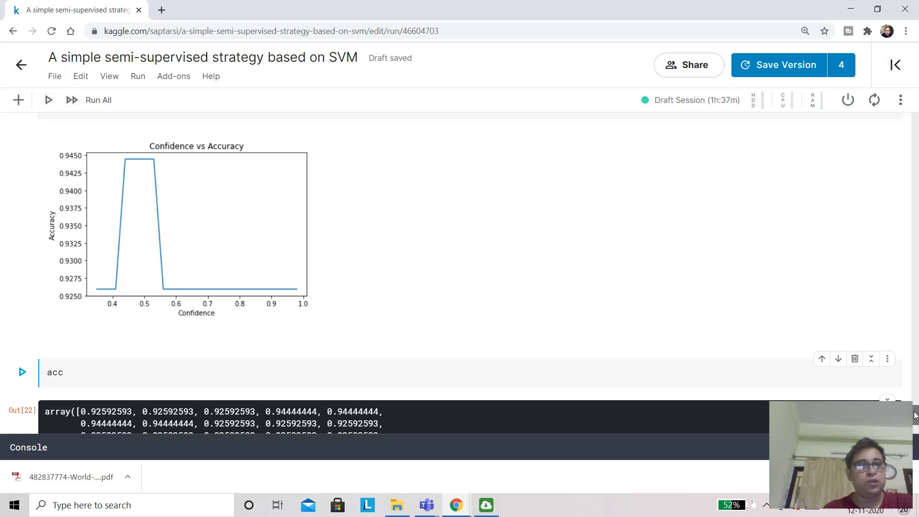
pyautogui.scroll(-2, 915, 421)
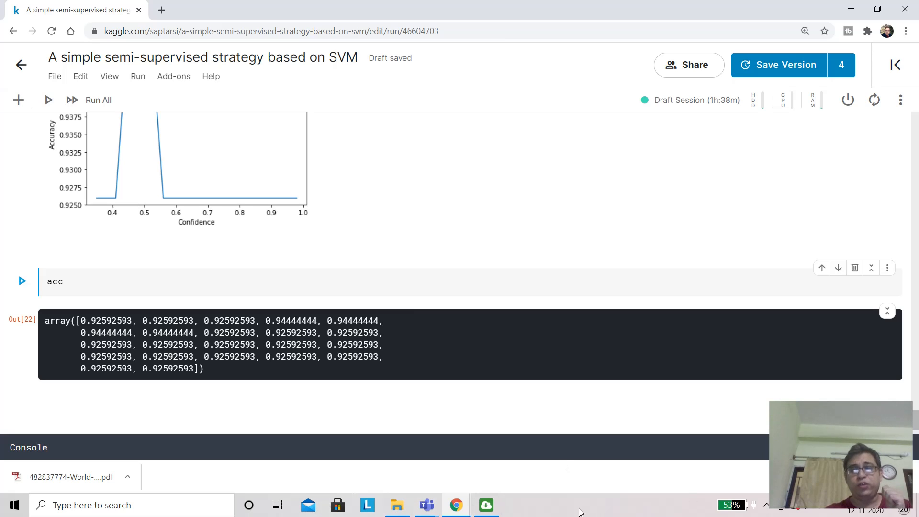
pyautogui.click(765, 505)
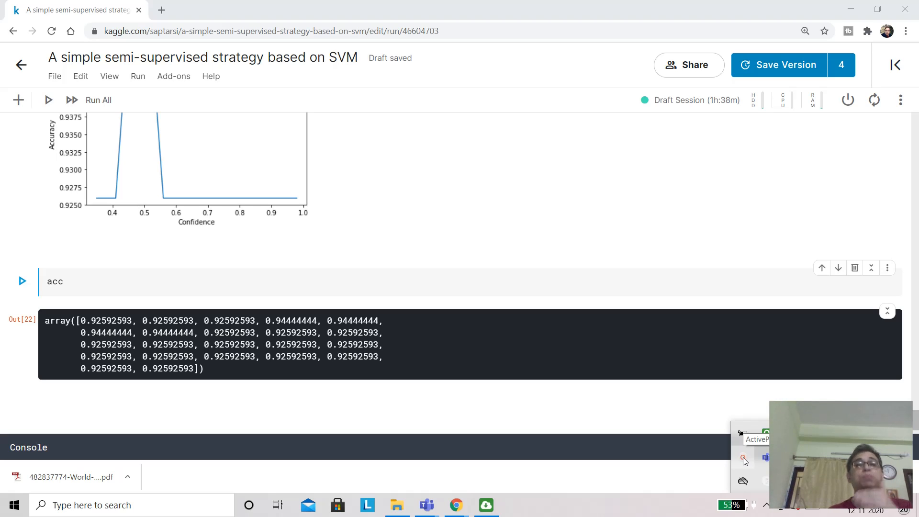
pyautogui.click(743, 461)
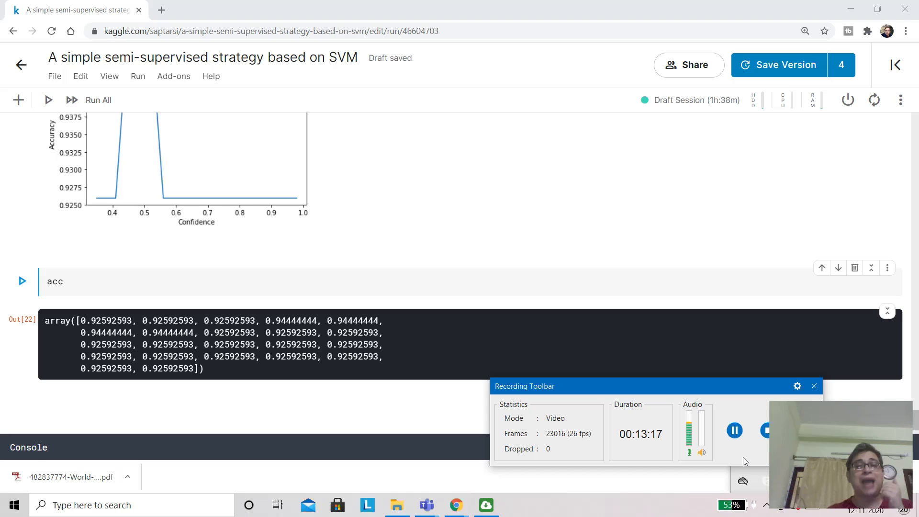